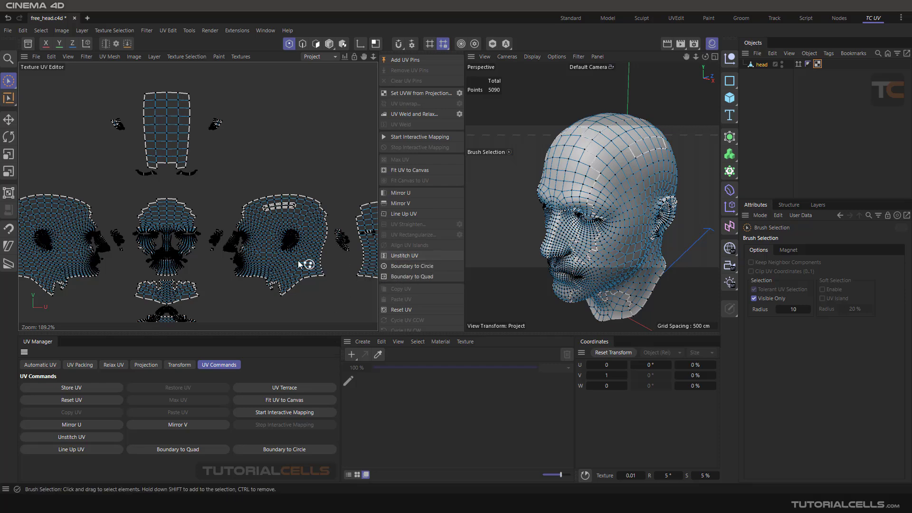
- Select the points along the upper edge of the slit in the side-head UV island and merge them with UV Terrace
scroll(245, 209, up, 10)
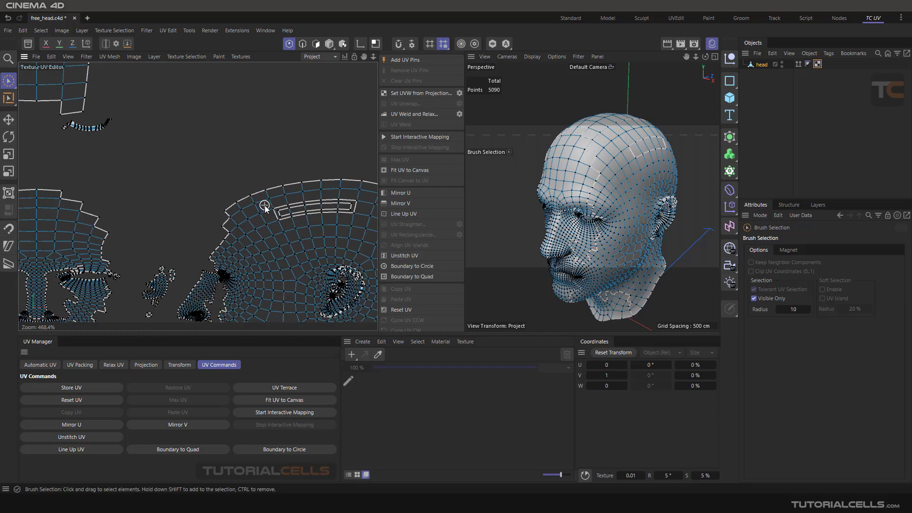
scroll(291, 215, down, 3)
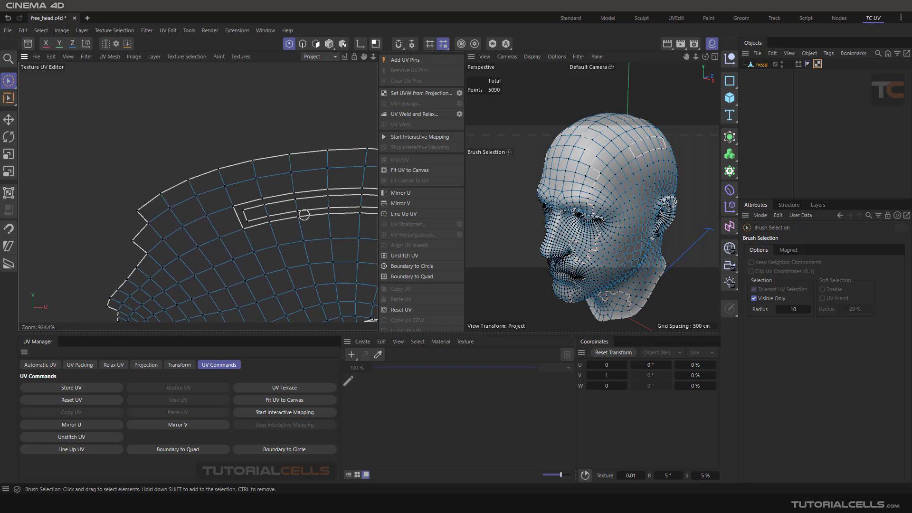
alt+middle_drag(304, 215, 305, 215)
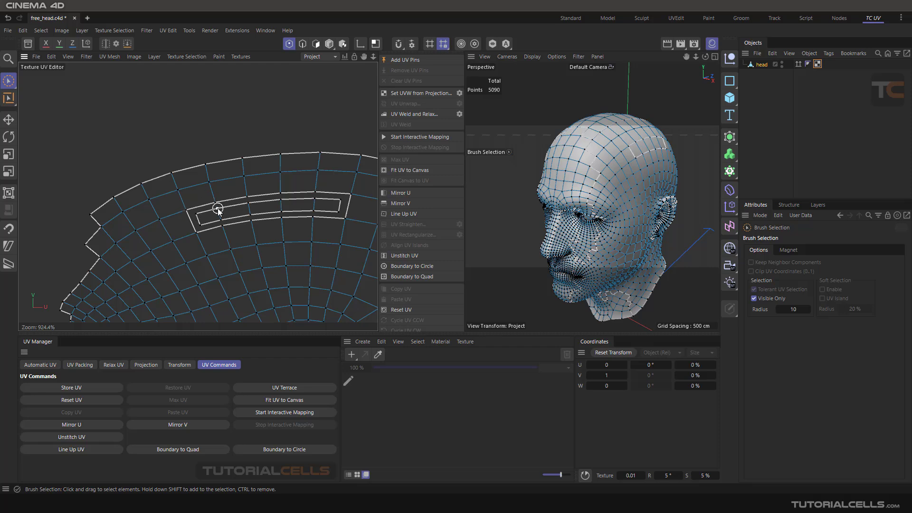
mouse_move(196, 216)
mouse_down()
mouse_move(187, 212)
mouse_move(317, 195)
mouse_move(343, 200)
mouse_move(336, 221)
mouse_up()
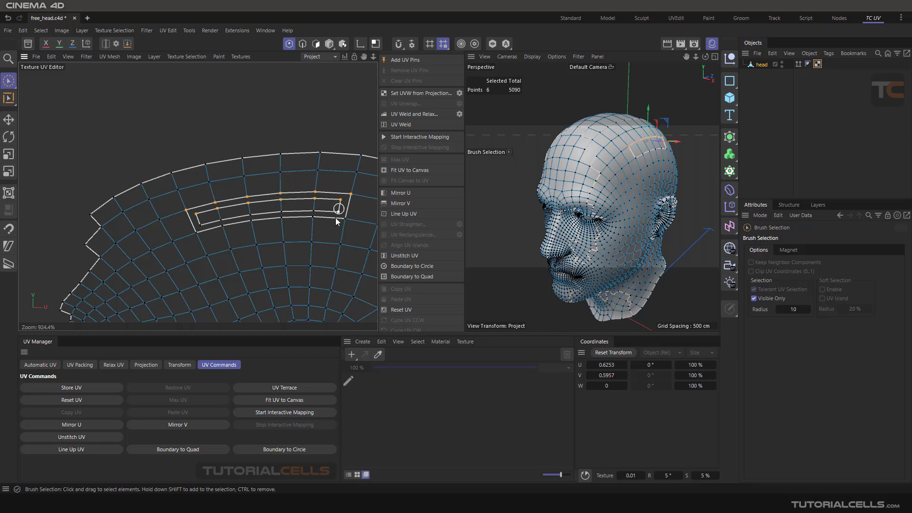
click(263, 387)
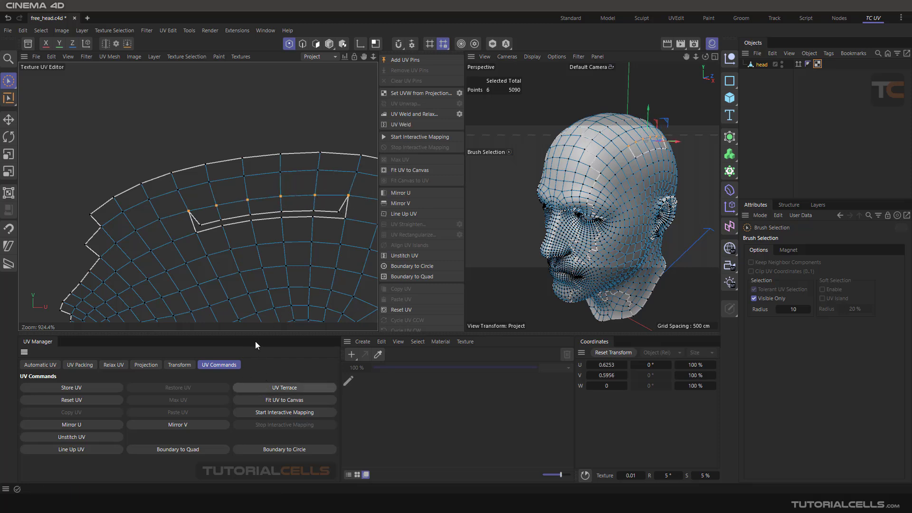
click(210, 128)
- Try UV Terrace on the points along the upper front border of the same side-head island
scroll(207, 136, down, 3)
alt+middle_drag(196, 141, 232, 171)
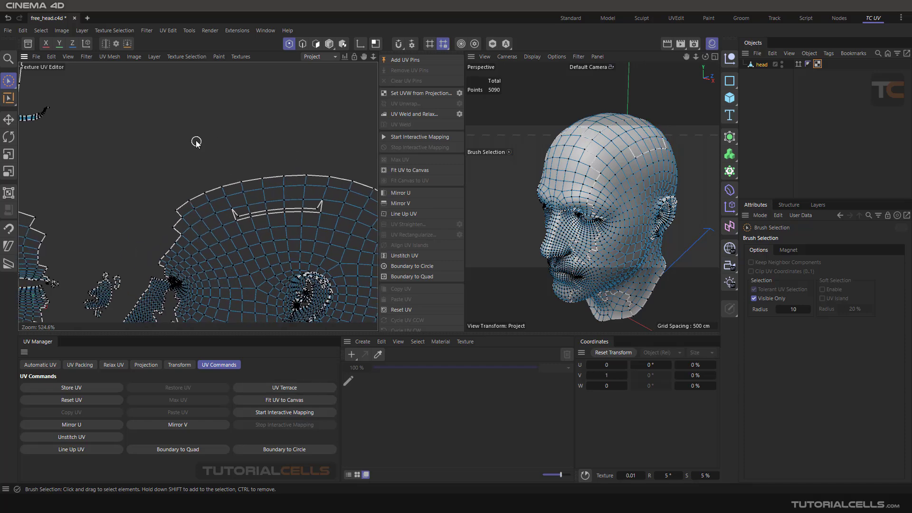
drag(176, 210, 271, 179)
scroll(219, 177, down, 3)
alt+middle_drag(209, 171, 256, 163)
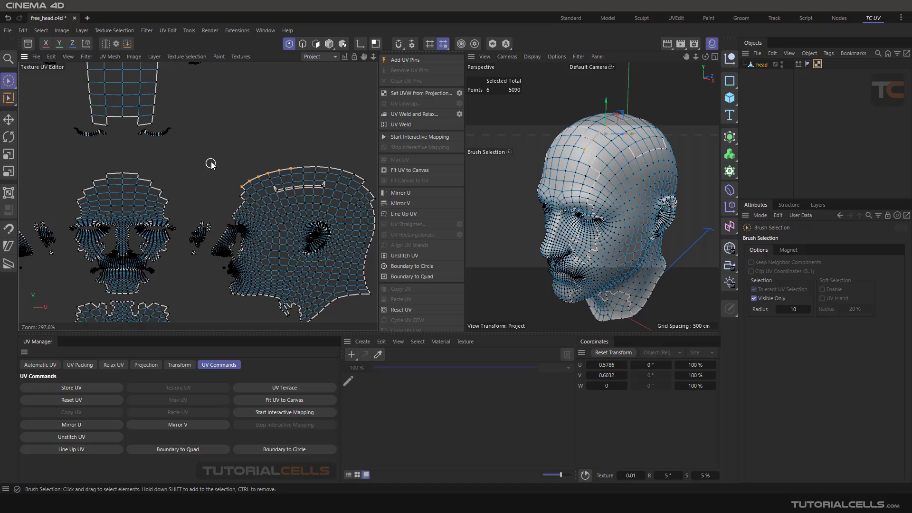
click(270, 389)
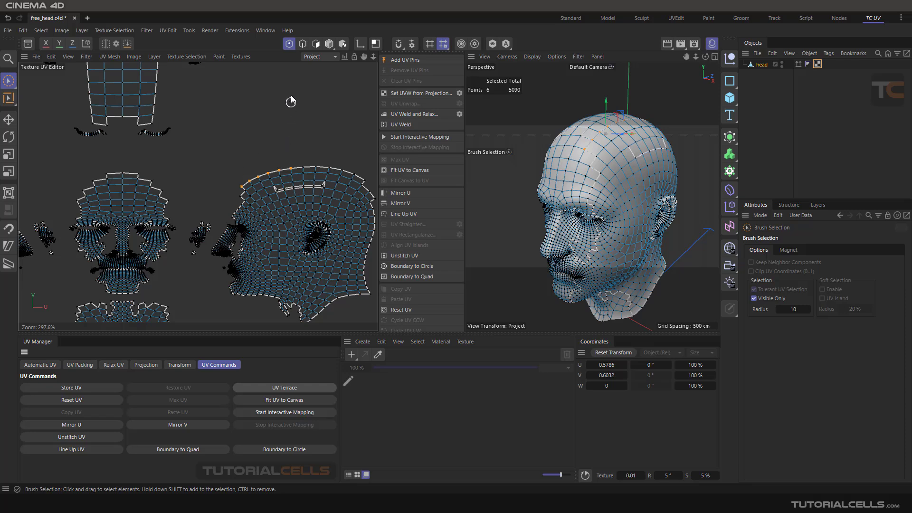
- Compare the availability of UV Terrace in edge and polygon modes, and return to point mode
click(303, 44)
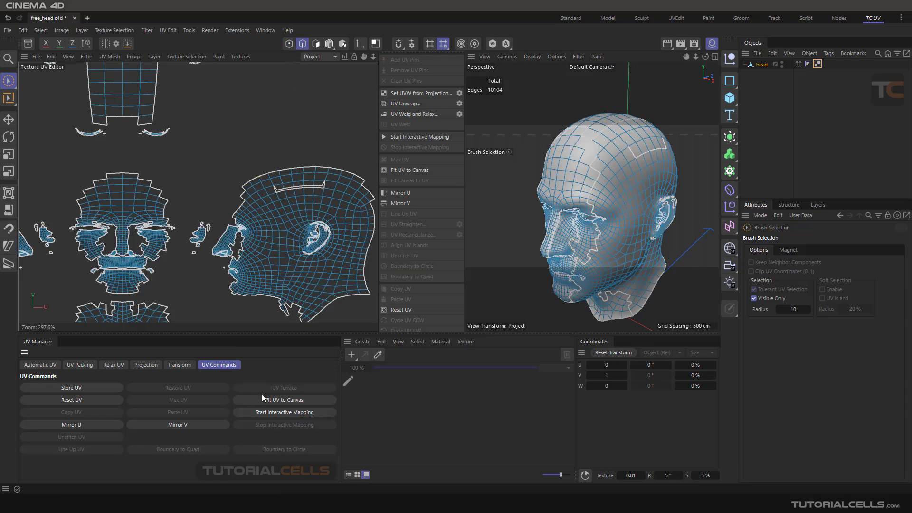
click(316, 44)
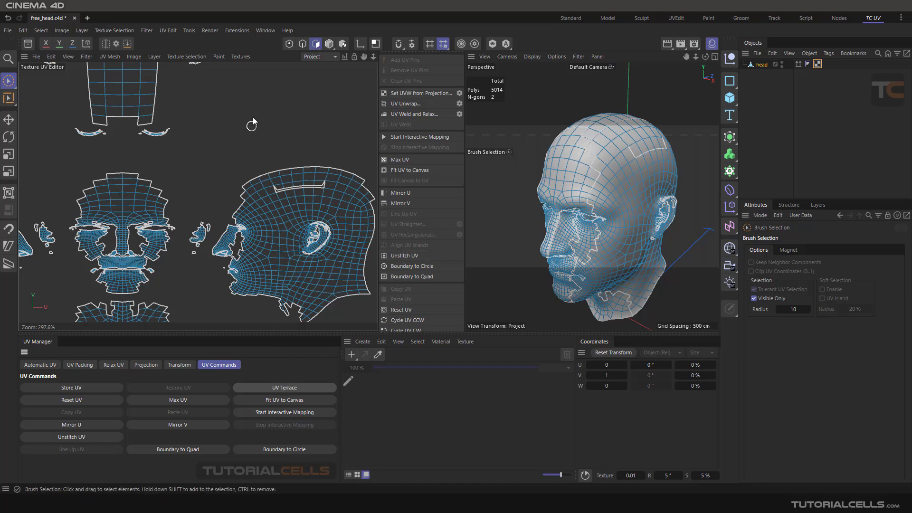
click(289, 46)
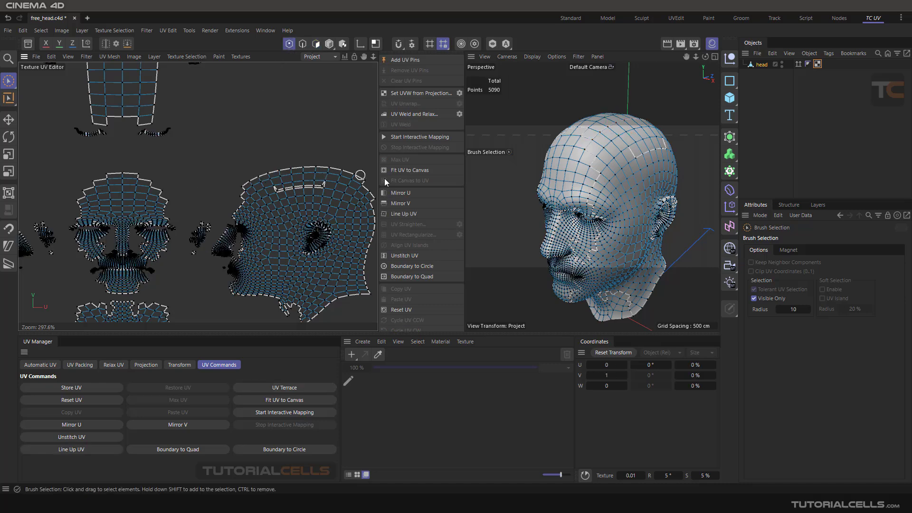
- Select the side-head island's upper front border points to locate them on the 3D head, and clear the selection
scroll(596, 176, up, 5)
alt+drag(605, 175, 636, 199)
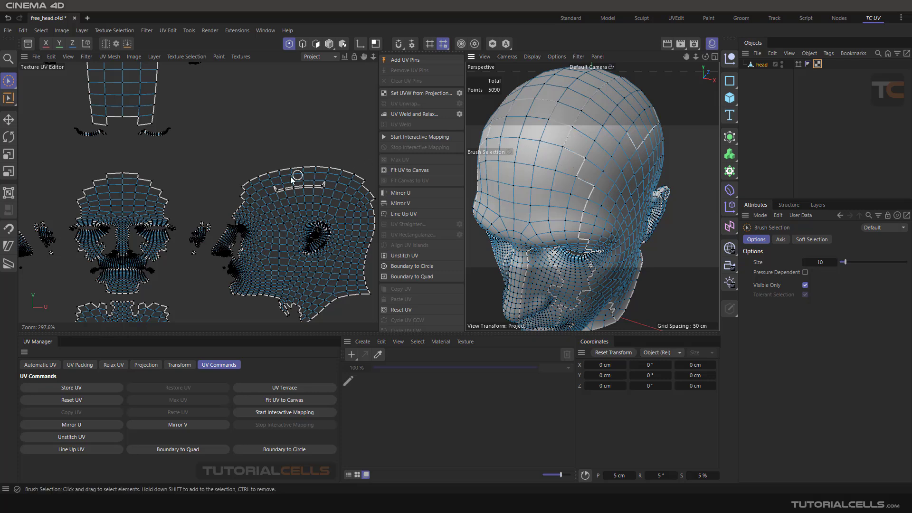
drag(241, 188, 268, 172)
alt+middle_drag(583, 142, 569, 192)
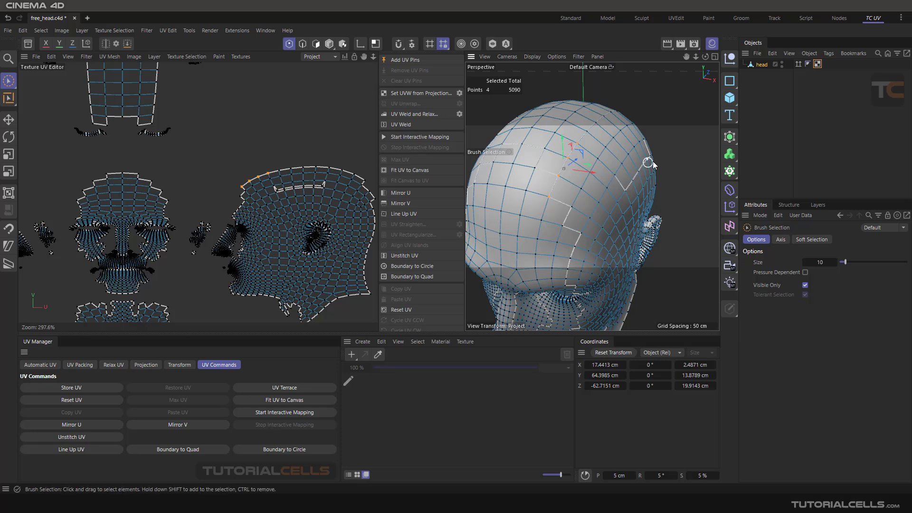
click(684, 157)
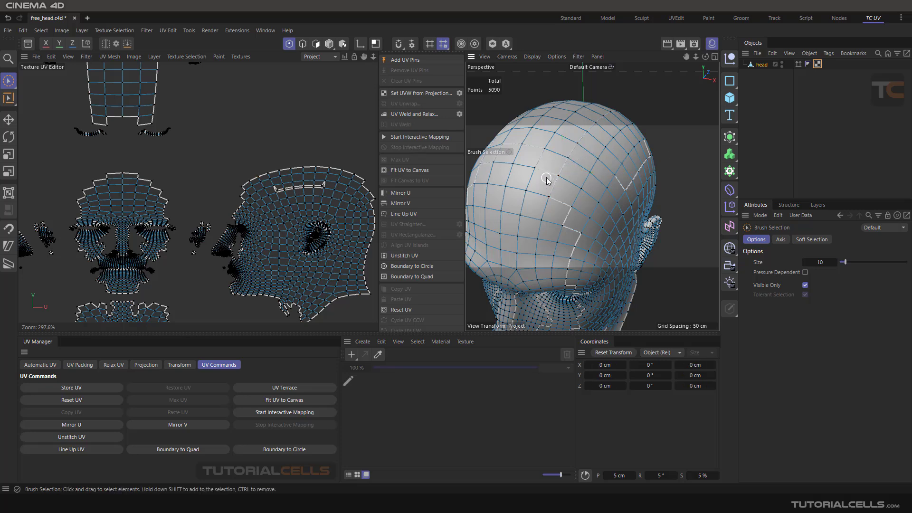
- Select the points along the forehead seam on the 3D head, merge them with UV Terrace and relax the UVs with LSCM
mouse_move(547, 181)
alt+mouse_down()
mouse_move(611, 161)
mouse_move(592, 174)
alt+mouse_up()
drag(576, 144, 572, 151)
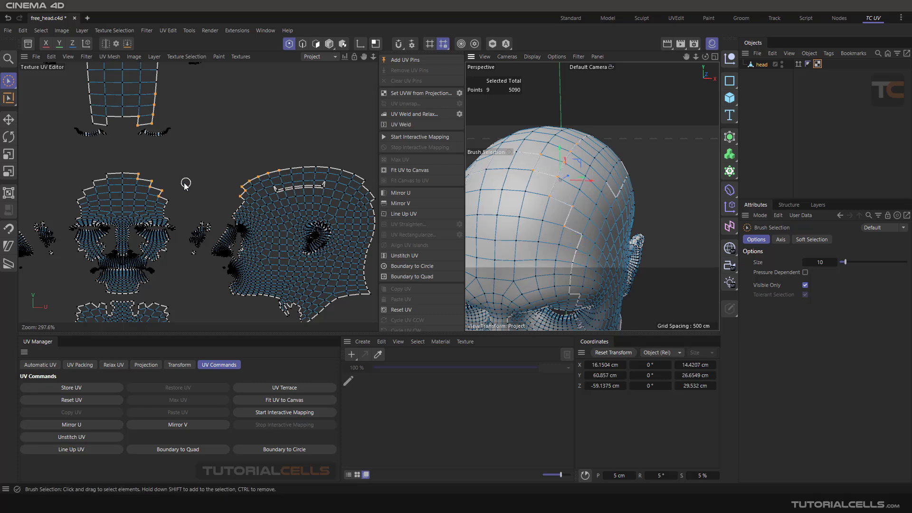
scroll(189, 176, down, 4)
scroll(163, 142, up, 3)
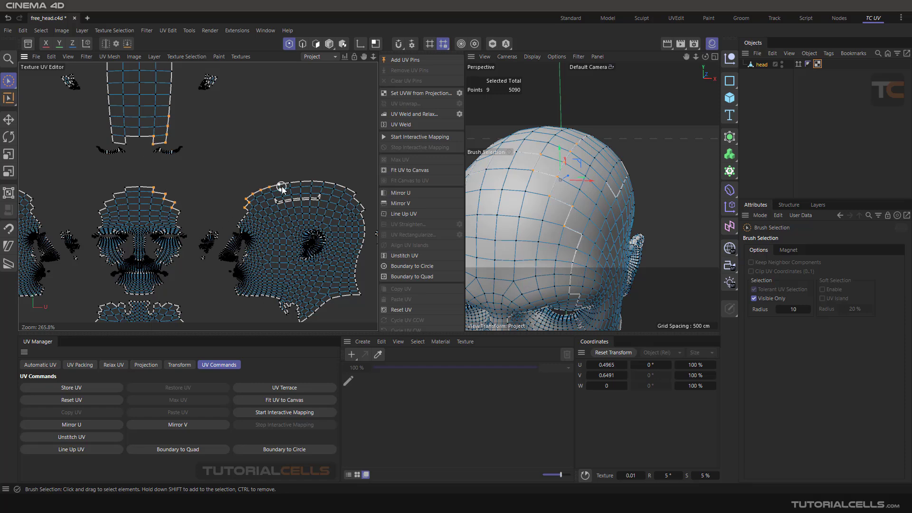
alt+middle_drag(230, 173, 243, 174)
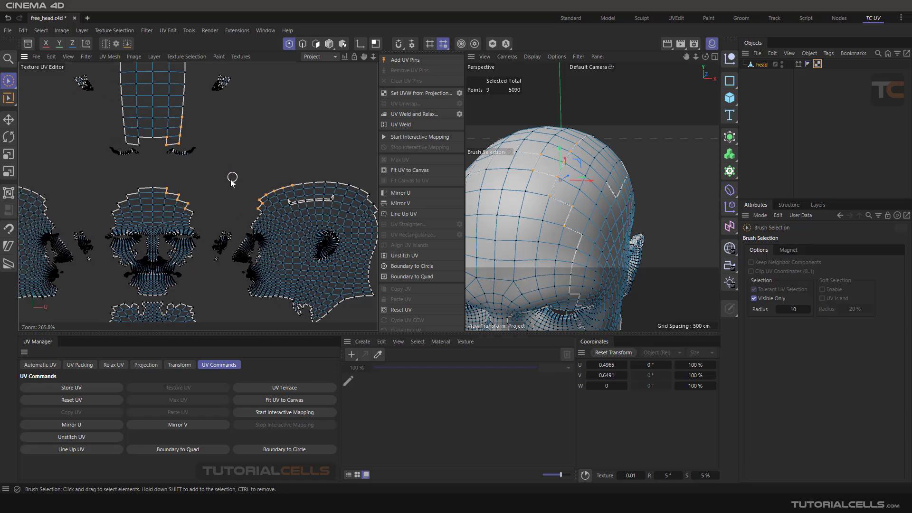
click(258, 385)
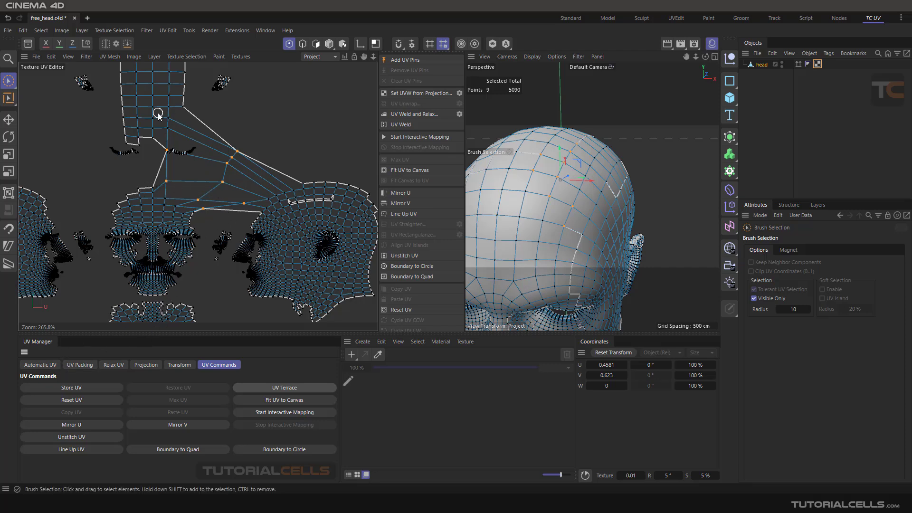
click(108, 366)
click(40, 431)
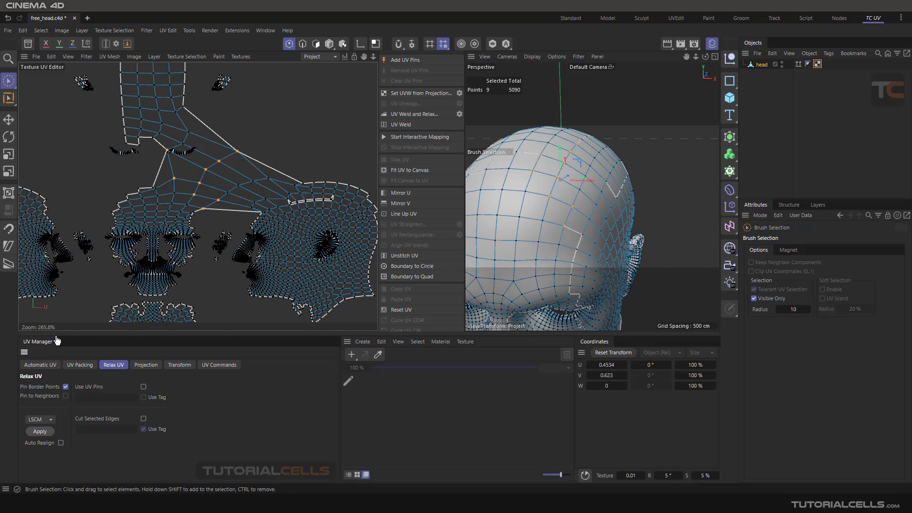
- Apply Automatic UV to the head with the Packed method and inspect the new UV layout
click(76, 365)
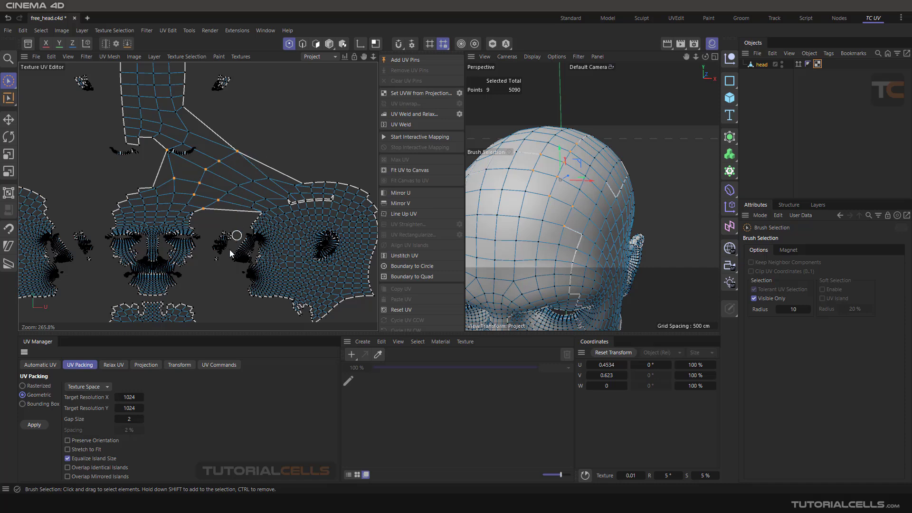
click(54, 367)
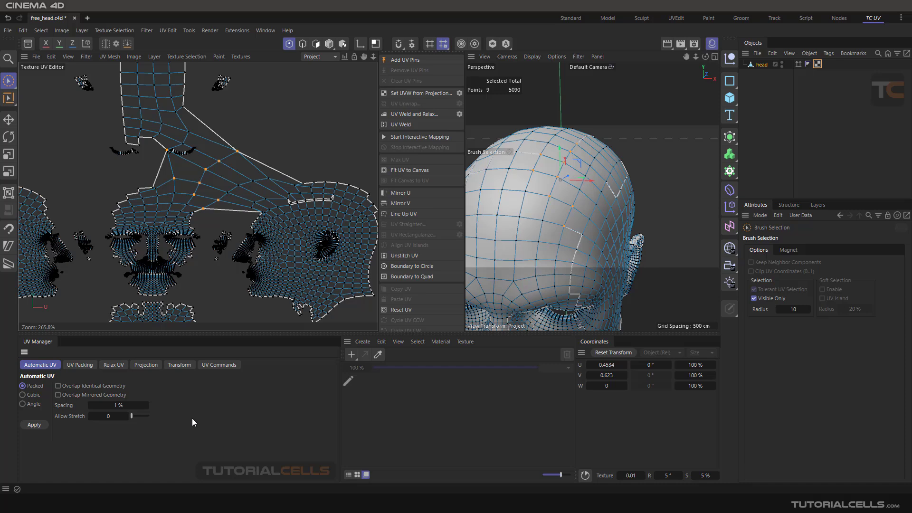
click(38, 426)
scroll(216, 192, down, 6)
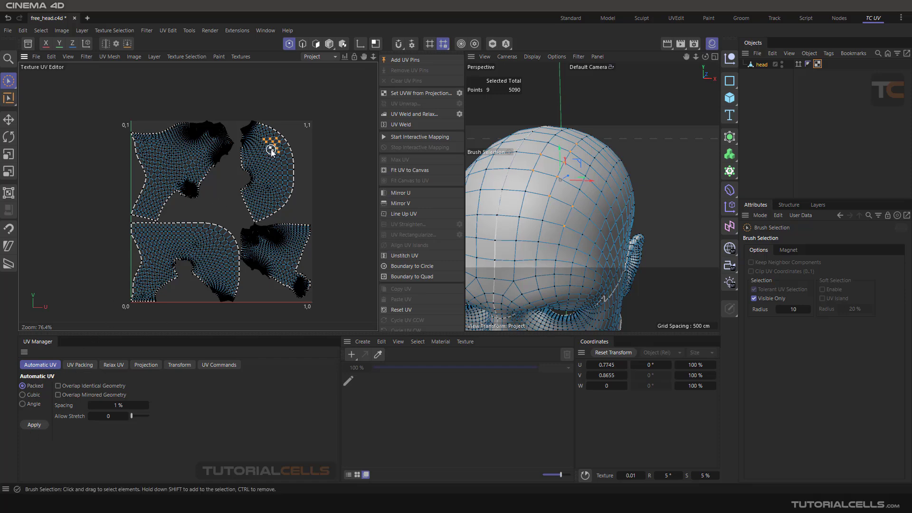
scroll(273, 144, up, 4)
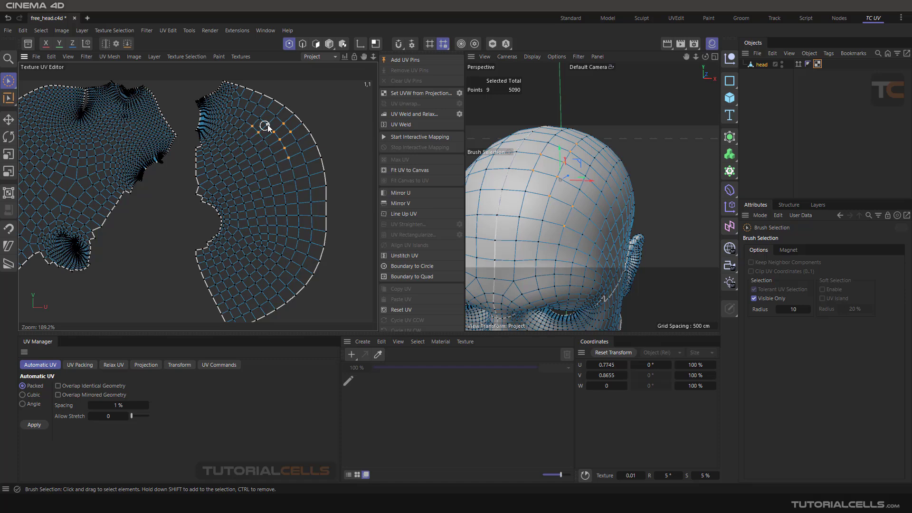
scroll(258, 170, down, 3)
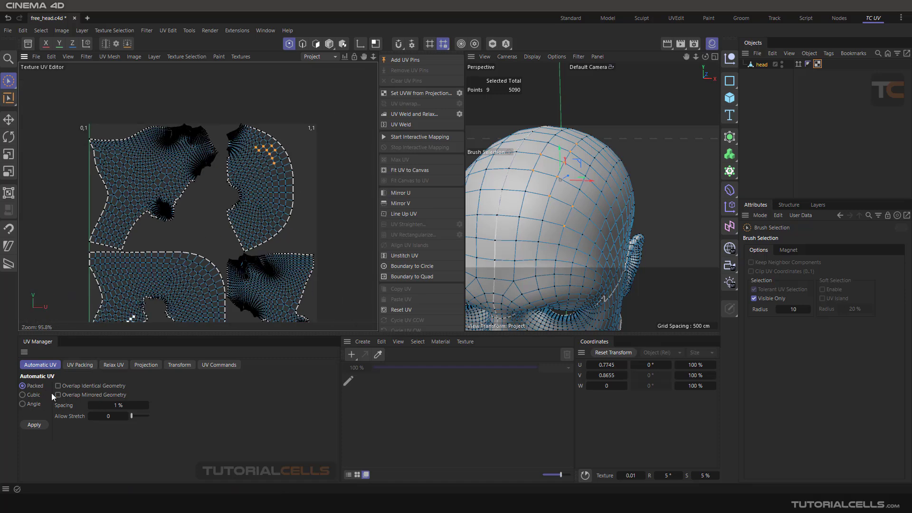
- Undo the automatic unwrap and the forehead seam merge and relax, and clear the point selection
key(ctrl+z)
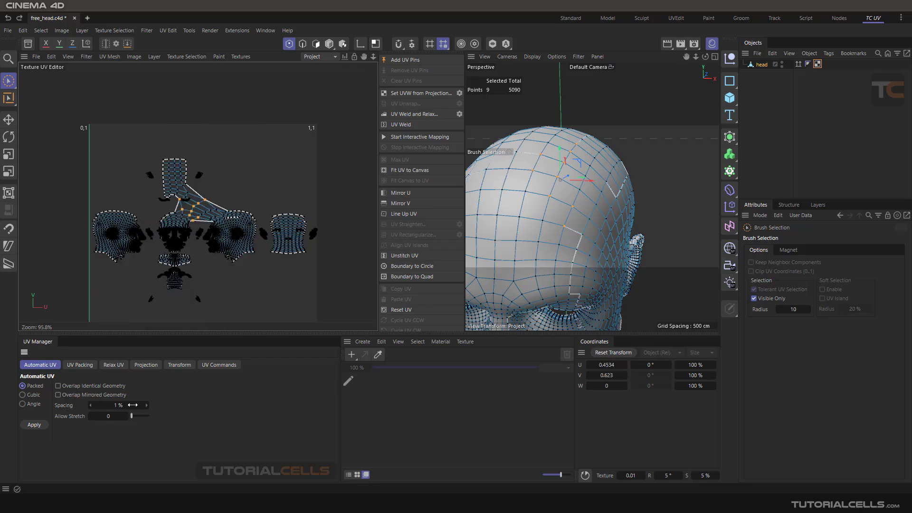
key(ctrl+z)
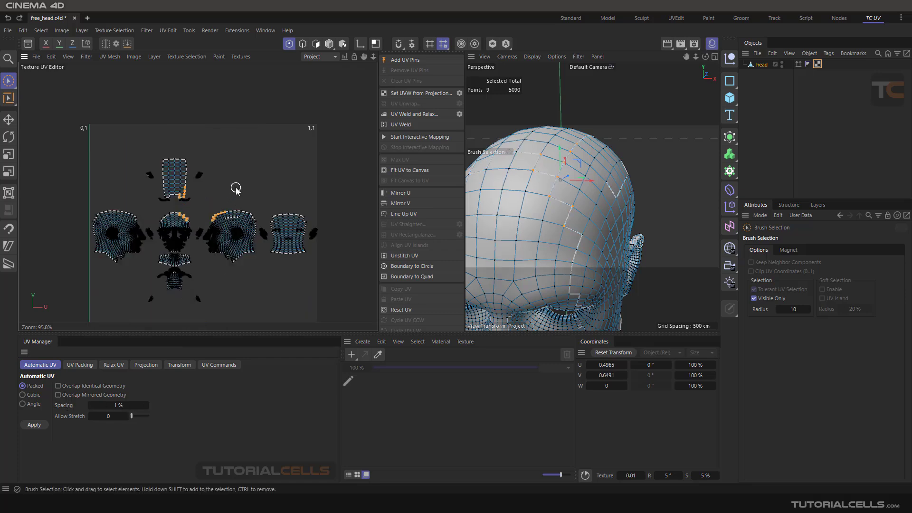
scroll(204, 201, up, 4)
click(206, 202)
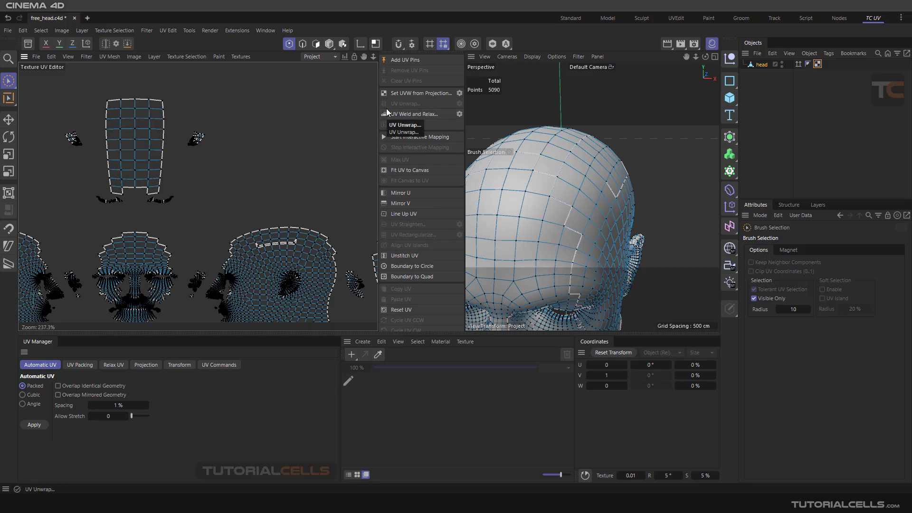
- Select the points around the remaining slit in the side-head island and close it completely with UV Terrace
scroll(301, 259, up, 5)
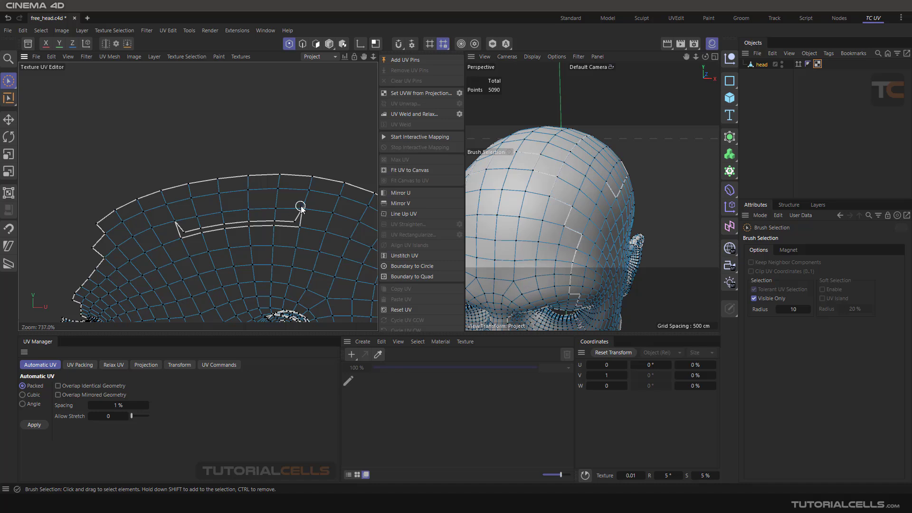
mouse_move(301, 208)
mouse_down()
mouse_move(298, 222)
mouse_move(181, 234)
mouse_move(174, 224)
mouse_up()
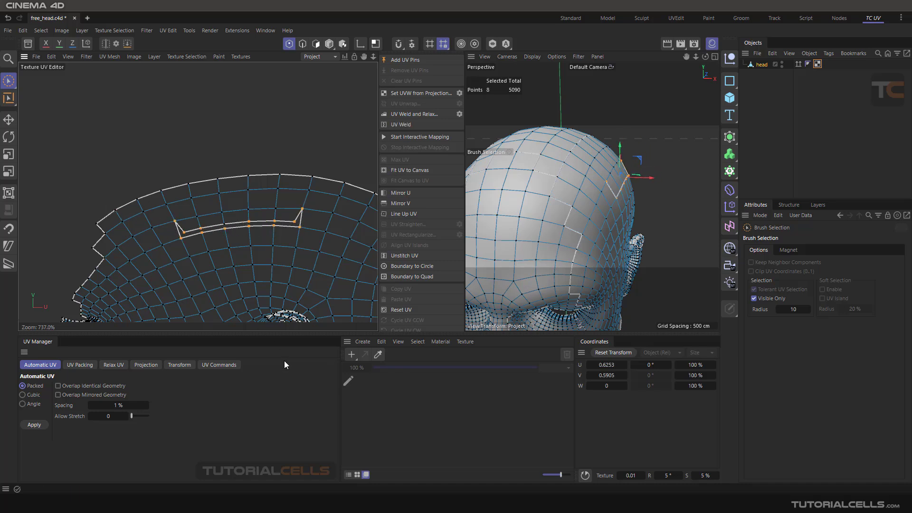
click(224, 365)
click(260, 387)
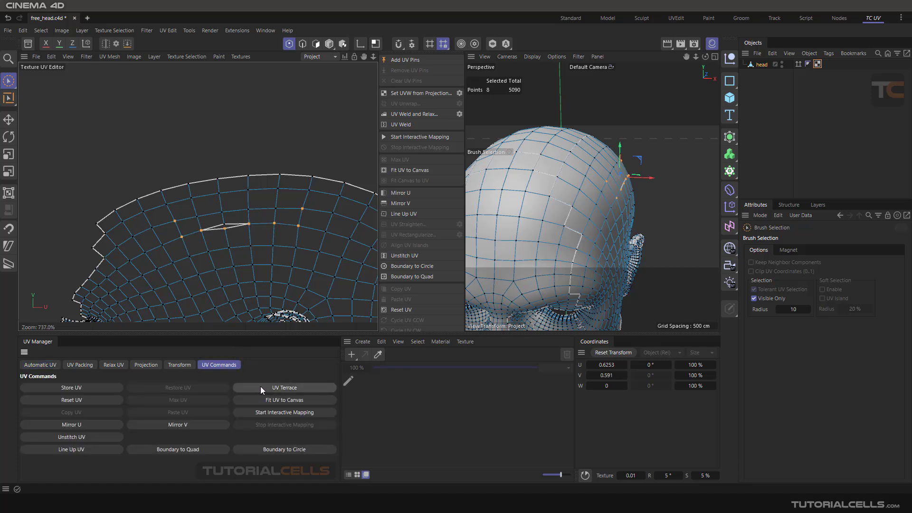
click(224, 231)
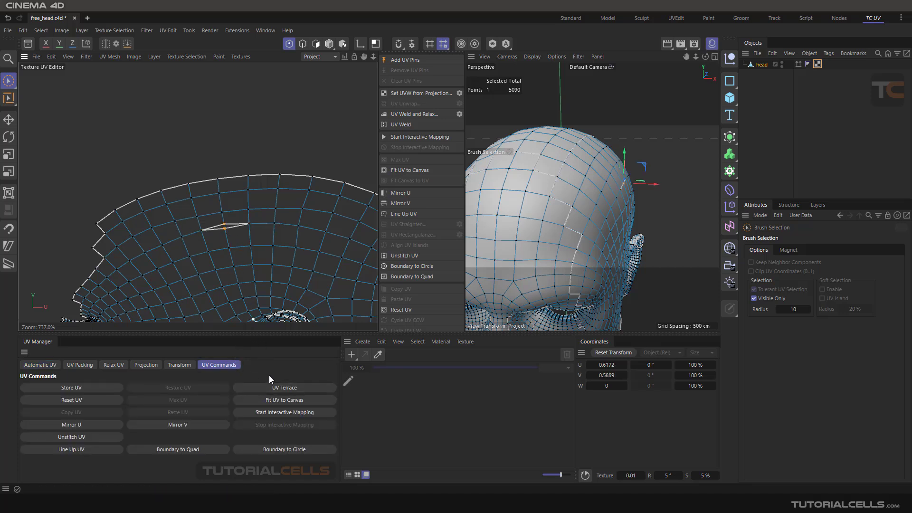
click(250, 134)
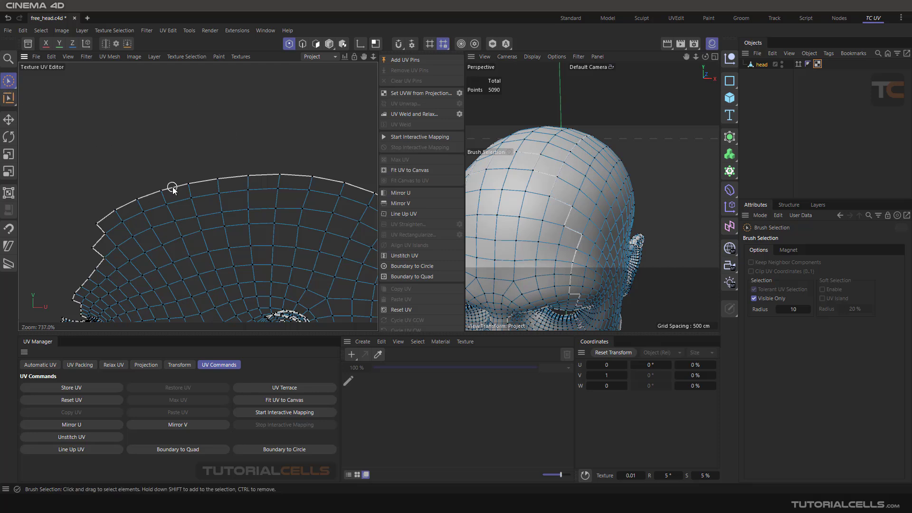
- Select one polygon on the upper border of the side-head island and move it up, clear of the island
click(317, 44)
click(199, 187)
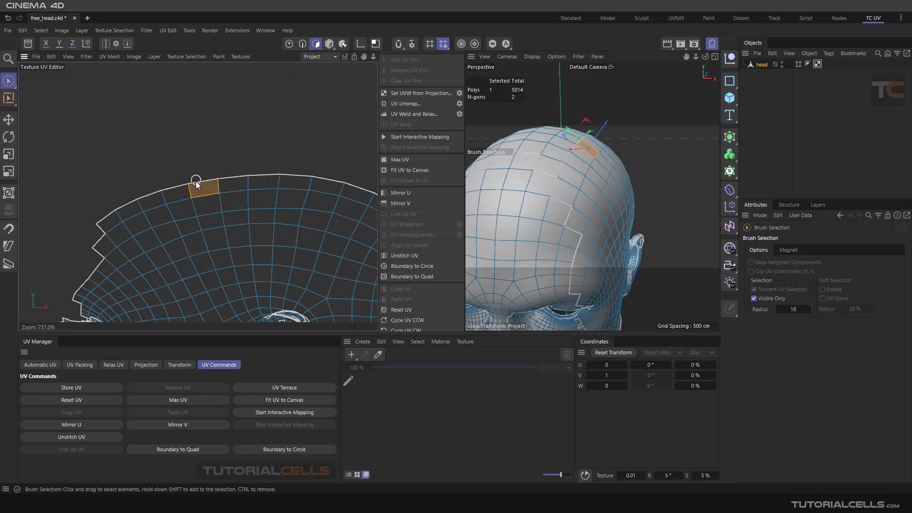
key(e)
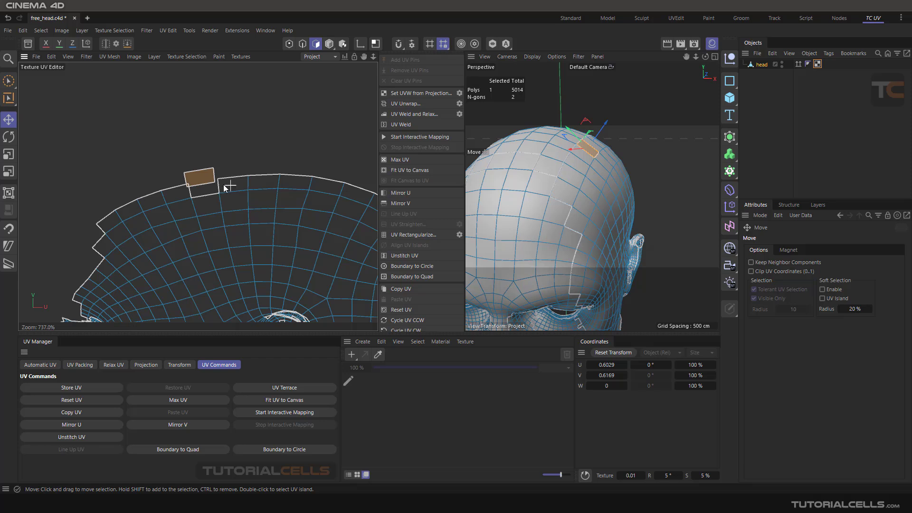
click(163, 175)
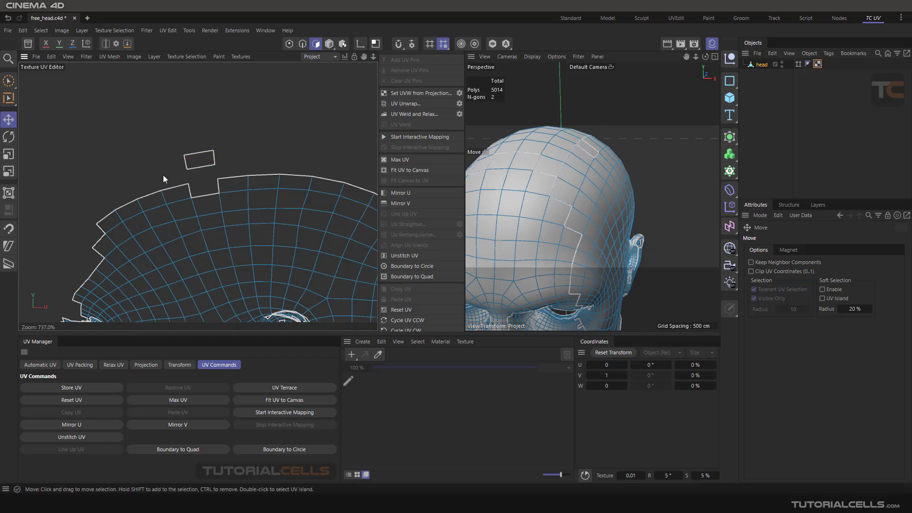
- Select the detached polygon with the four border polygons around its notch, apply UV Terrace, and check the result across the layout
click(189, 166)
shift+click(175, 193)
shift+click(209, 203)
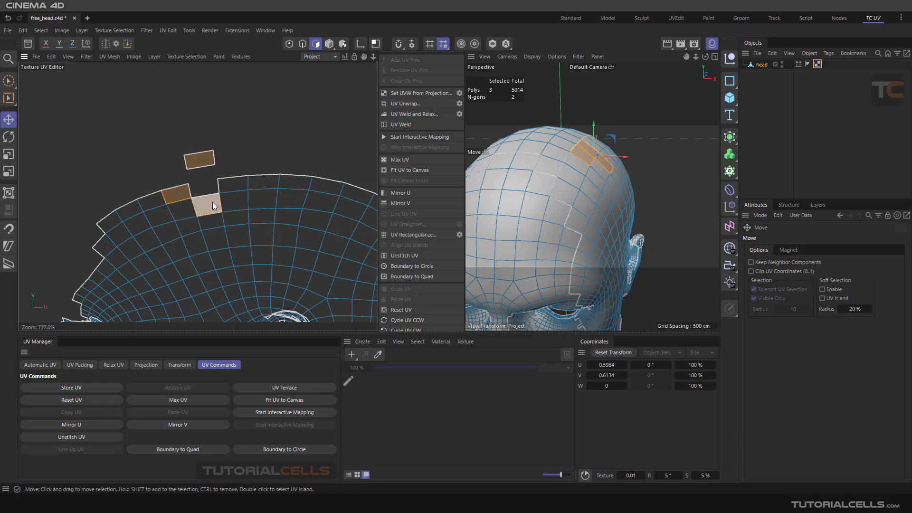
shift+click(234, 203)
shift+click(231, 190)
click(277, 388)
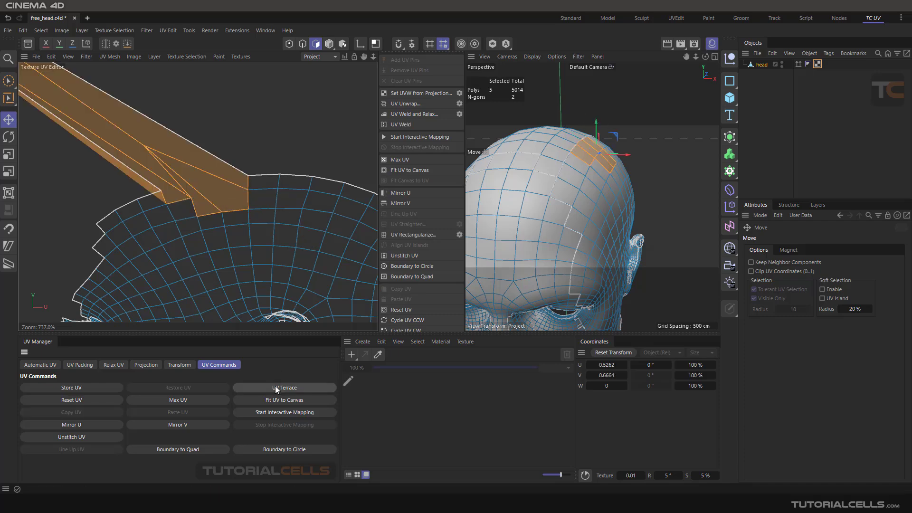
scroll(194, 163, down, 8)
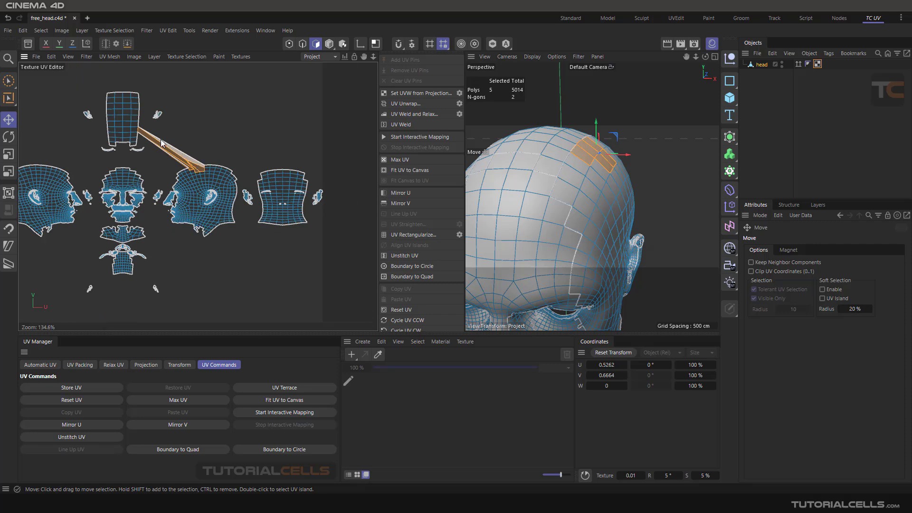
- Undo the UV Terrace on the five polygons and clear the polygon selection
scroll(146, 135, up, 3)
scroll(177, 151, up, 3)
key(ctrl+z)
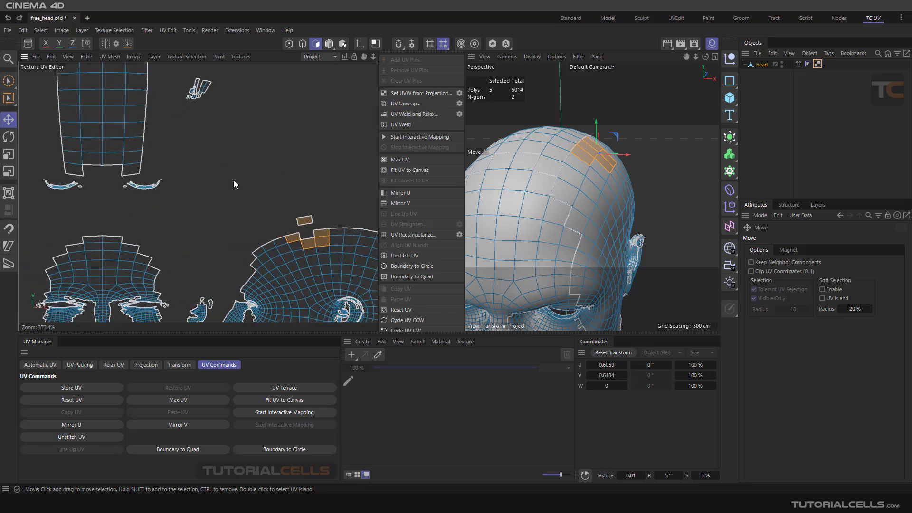
scroll(302, 232, up, 3)
click(334, 190)
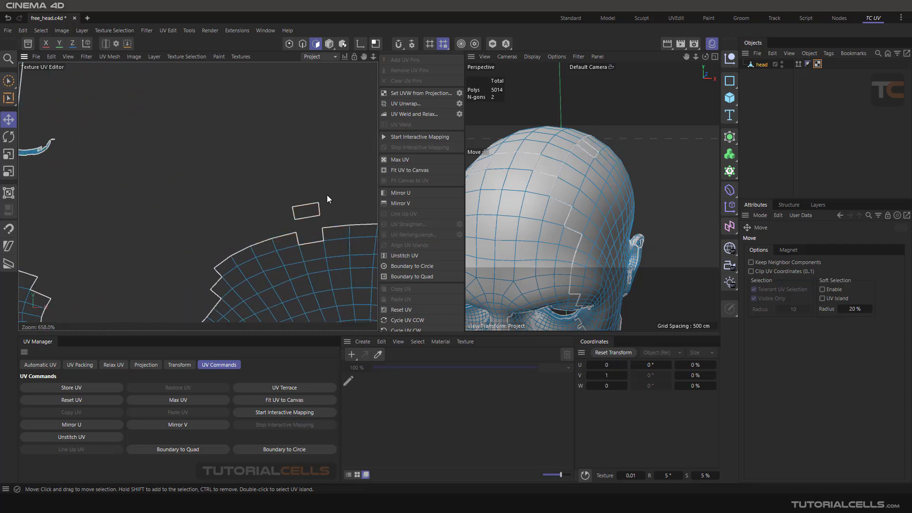
- Try UV Terrace on the detached polygon and the polygon directly below the notch, inspect the merge up close, and undo it
click(306, 211)
shift+click(313, 249)
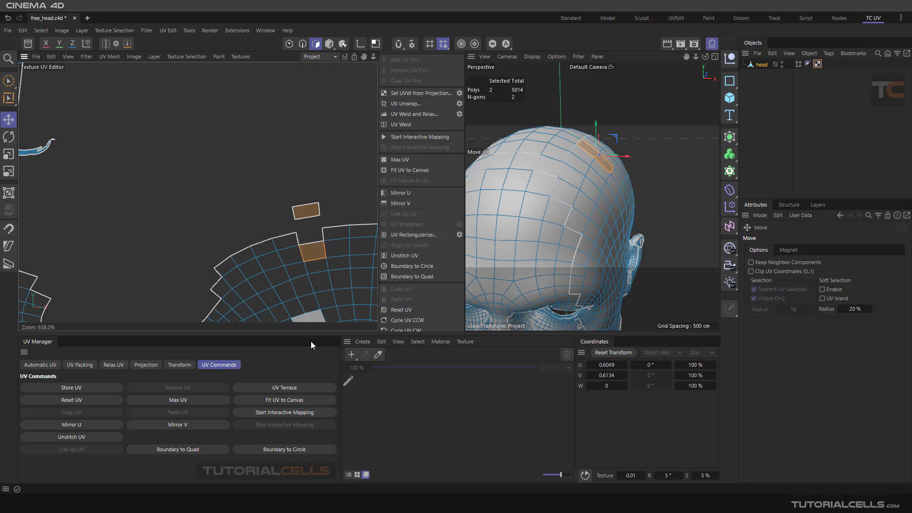
click(284, 388)
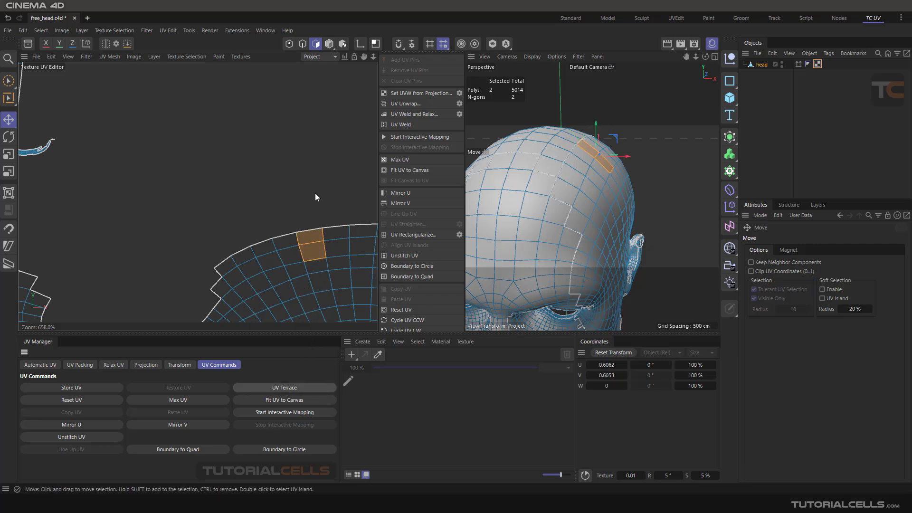
scroll(318, 204, up, 4)
alt+middle_drag(374, 256, 298, 188)
key(ctrl+z)
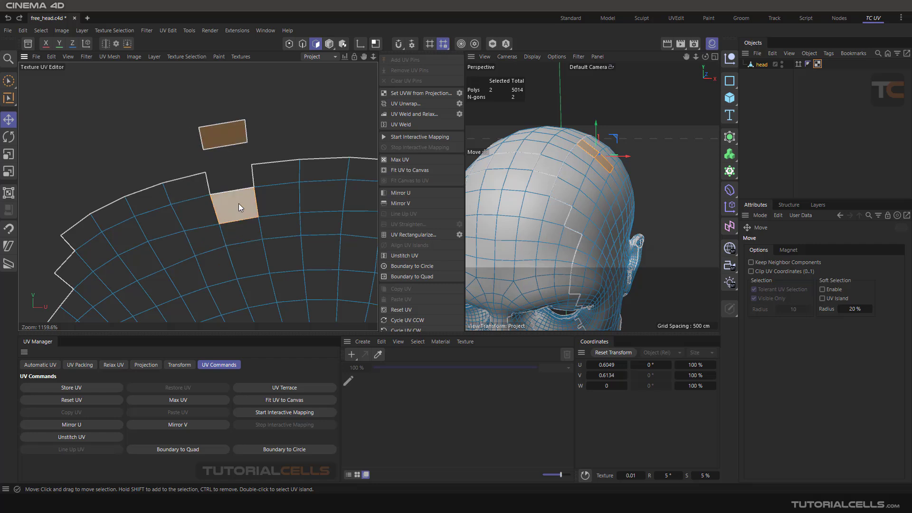
- Try UV Terrace on the detached polygon together with the polygon beside the notch on its right, and undo it
click(227, 134)
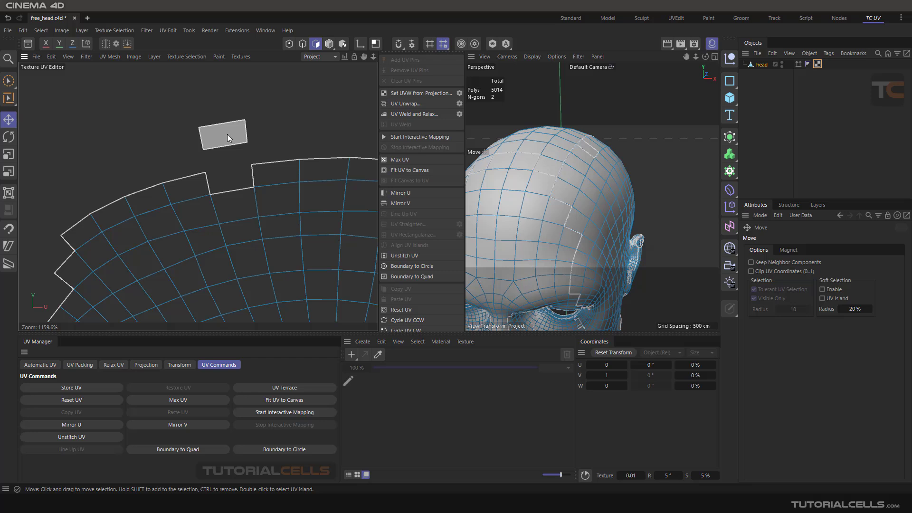
shift+click(261, 172)
click(267, 387)
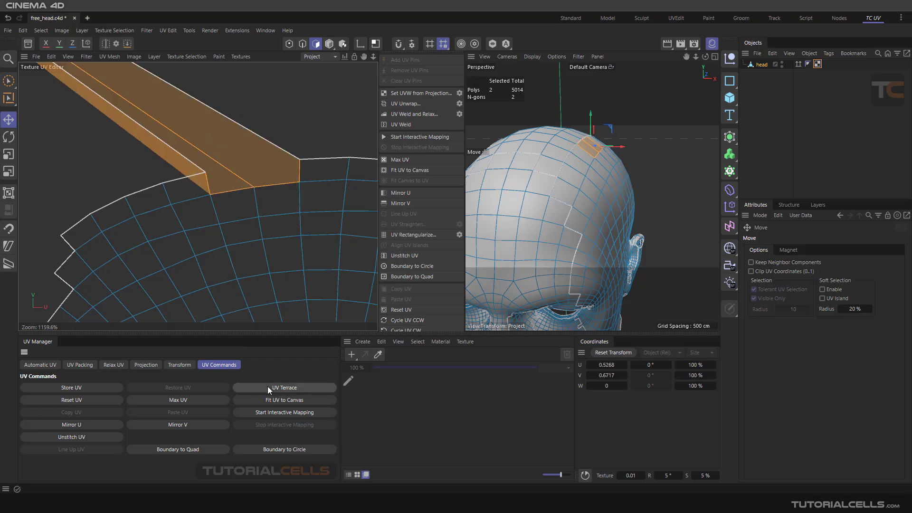
key(ctrl+z)
- Select the polygon directly below the notch plus the detached polygon, rejoin them with UV Terrace, and clear the selection
click(235, 202)
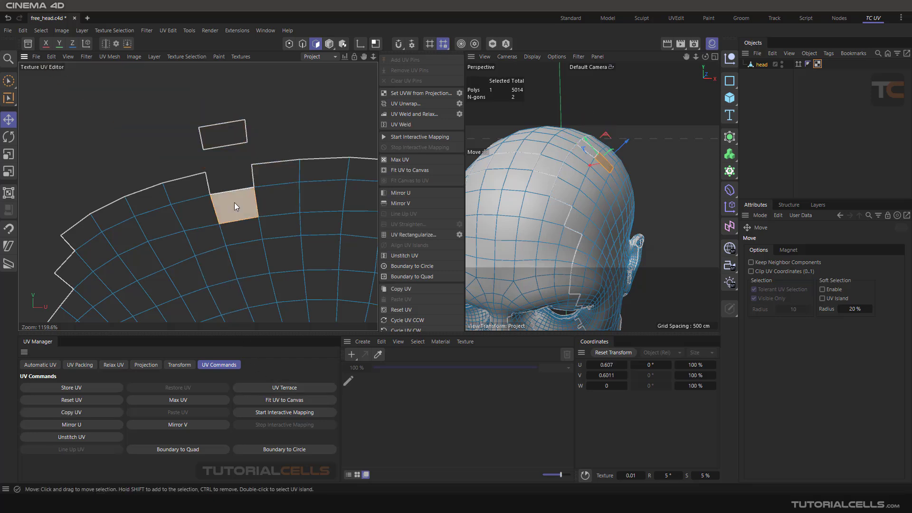
shift+click(226, 142)
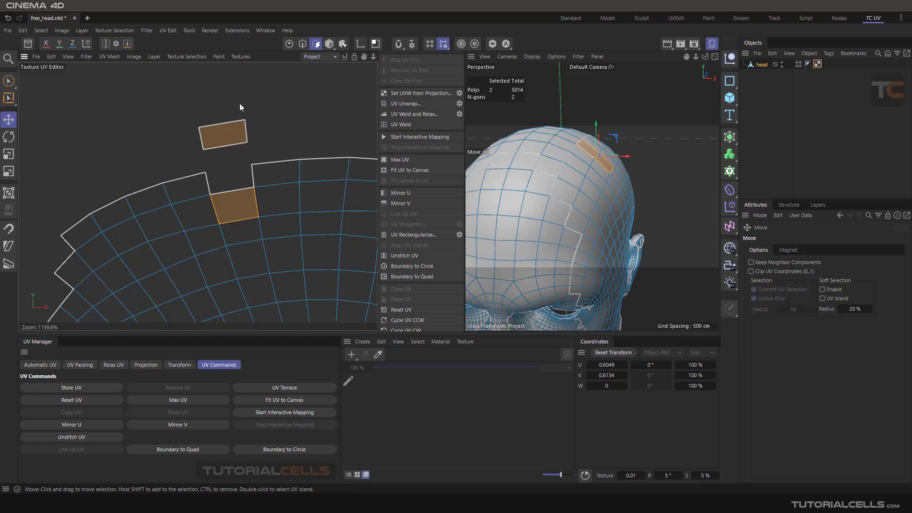
click(276, 388)
scroll(204, 131, down, 5)
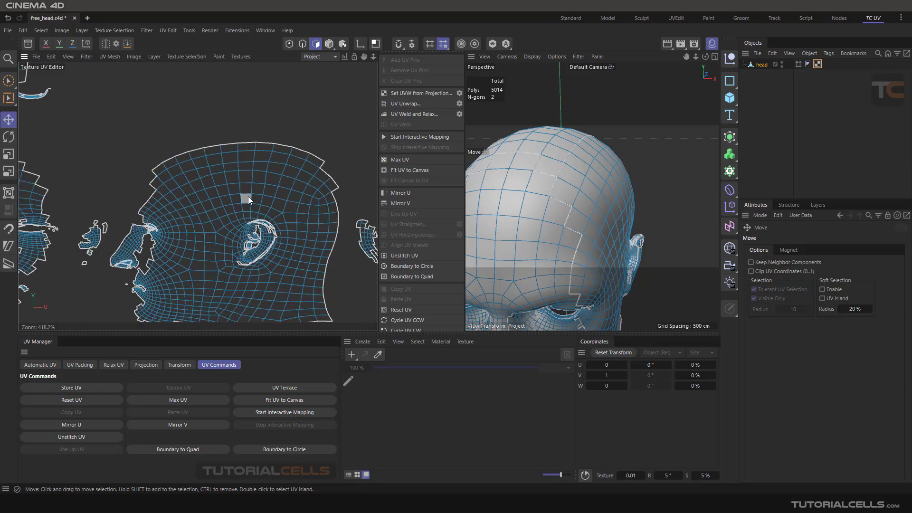
- Select one polygon on the side-head island's upper border above the ear and move it up, clear of the island
alt+middle_drag(261, 205, 273, 165)
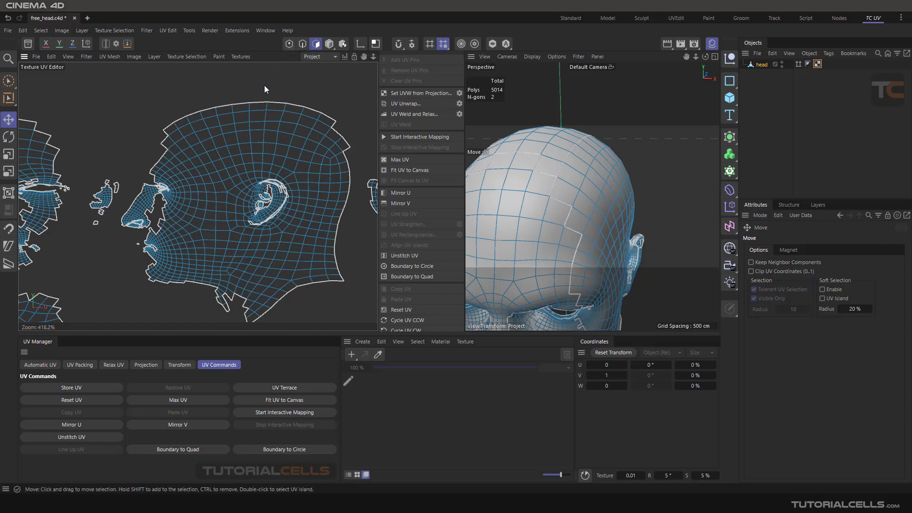
alt+middle_drag(264, 85, 273, 111)
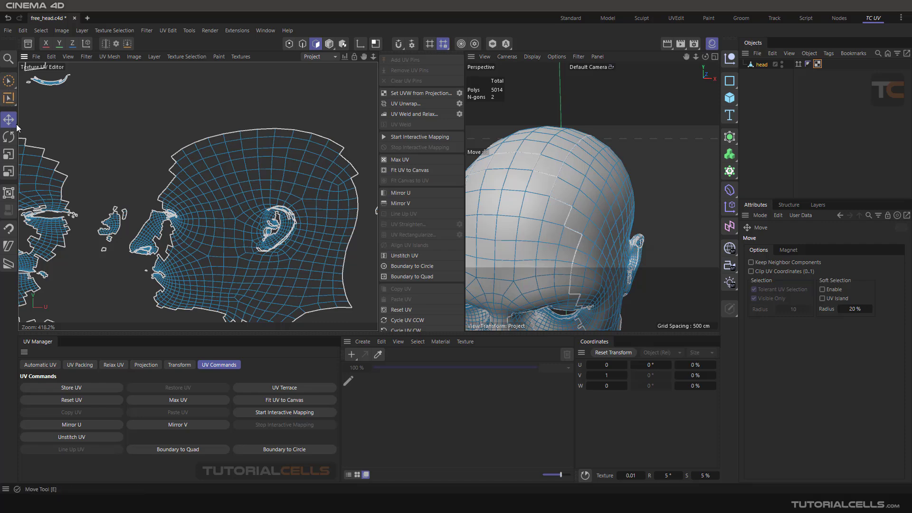
click(266, 133)
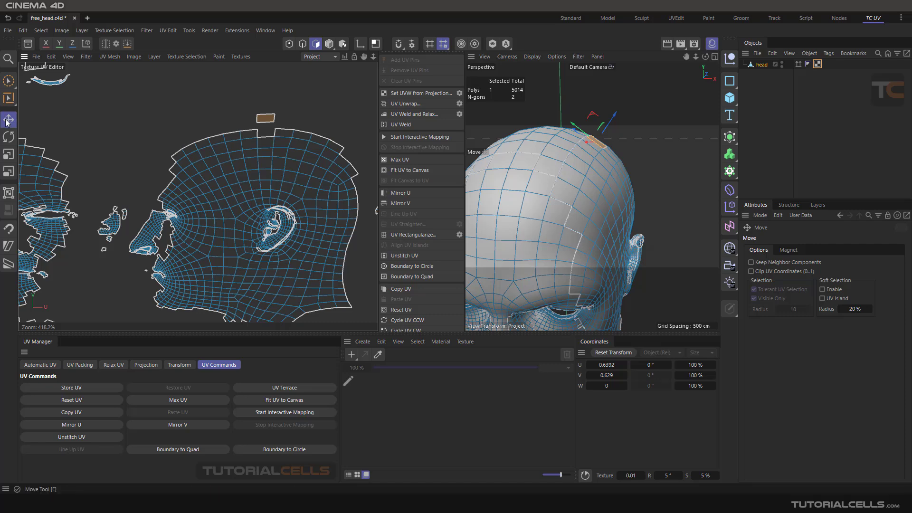
- In point mode, try UV Terrace on the detached polygon's two lower points and the notch's corner points, and undo it
click(289, 44)
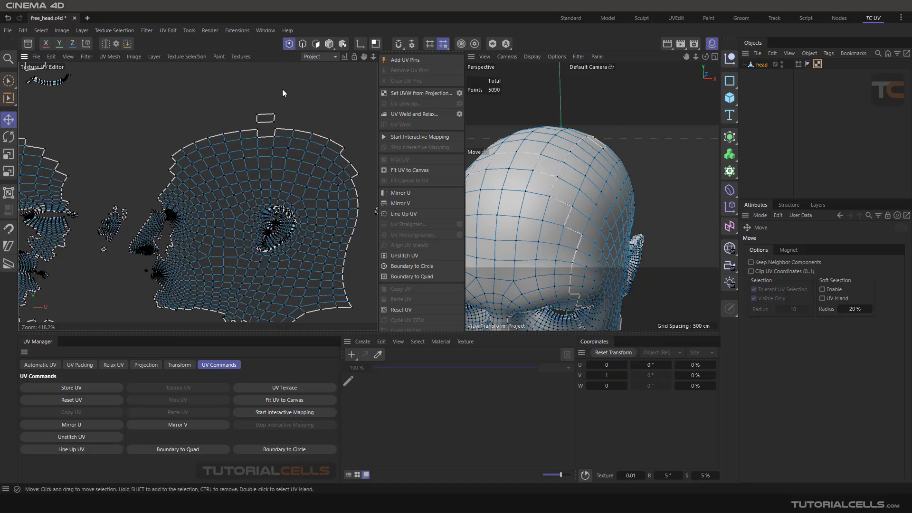
scroll(252, 134, up, 5)
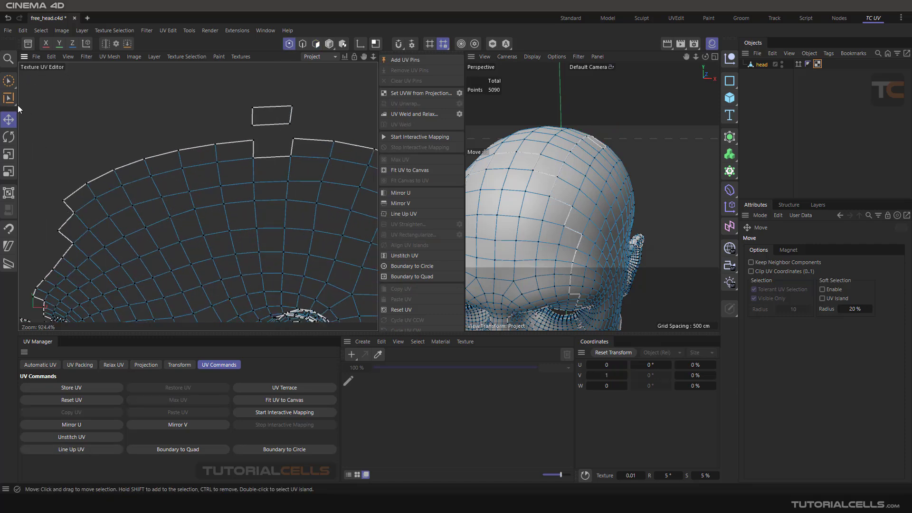
click(9, 80)
mouse_move(253, 125)
mouse_down()
mouse_move(253, 140)
mouse_move(294, 140)
mouse_up()
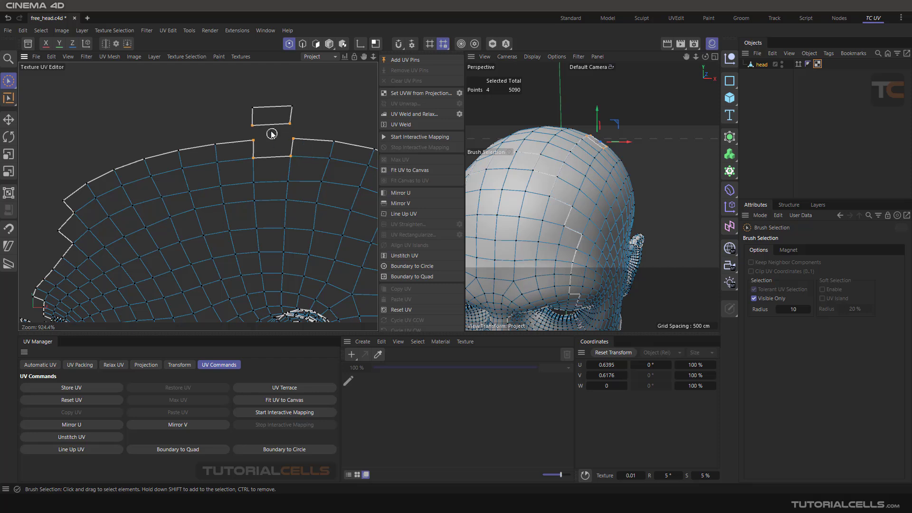
click(292, 387)
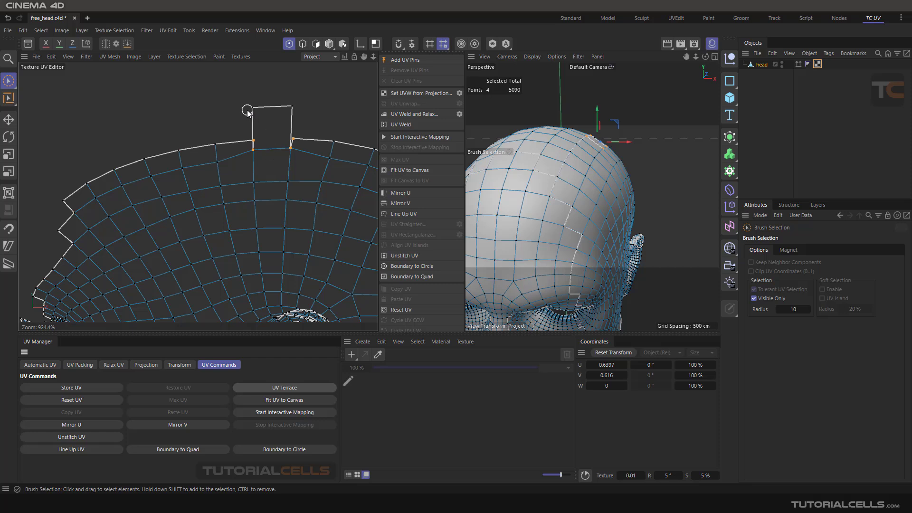
key(ctrl+z)
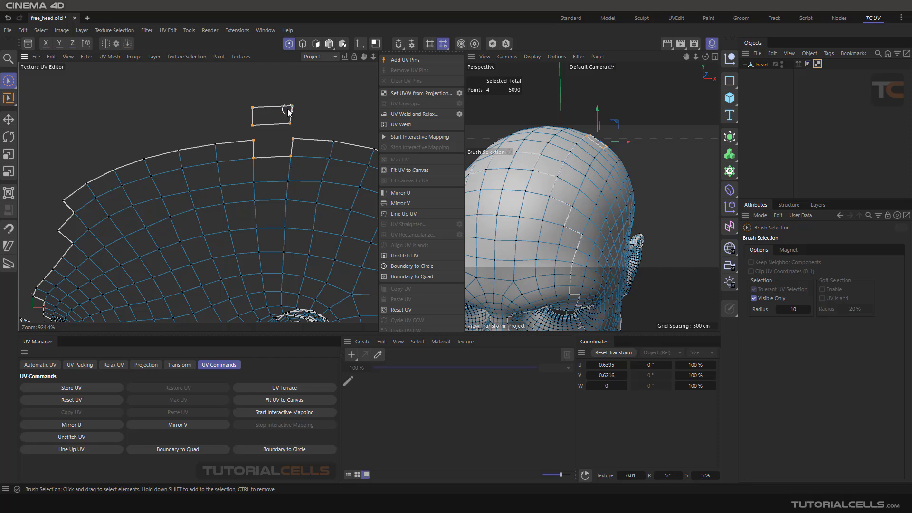
- Try UV Terrace with the detached polygon's two upper points also selected, and undo it
click(303, 386)
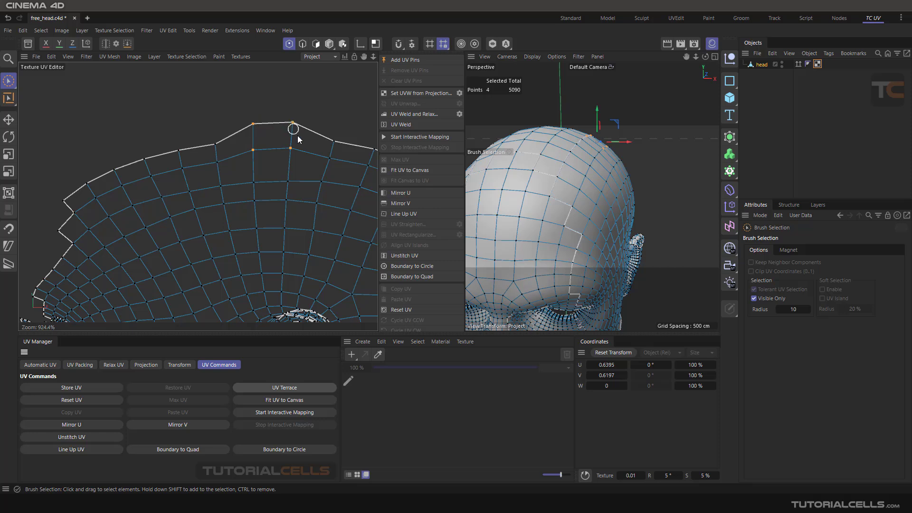
key(ctrl+z)
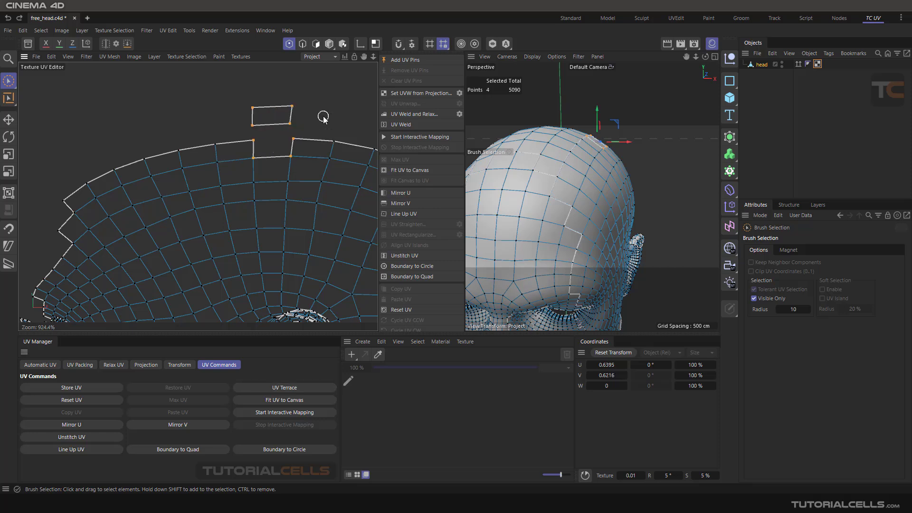
- In polygon mode, select the detached polygon and the one below its notch, merge them with UV Terrace, and clear the selection
click(316, 43)
shift+click(278, 162)
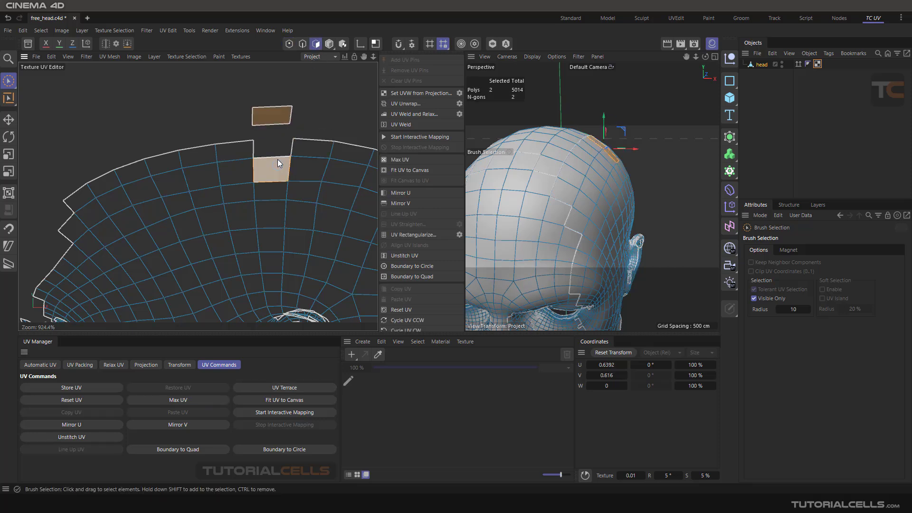
click(265, 385)
click(297, 100)
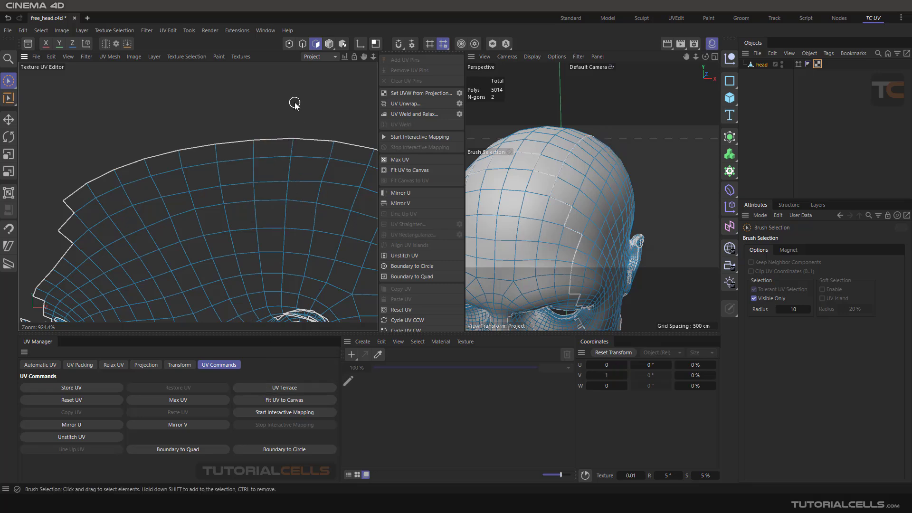